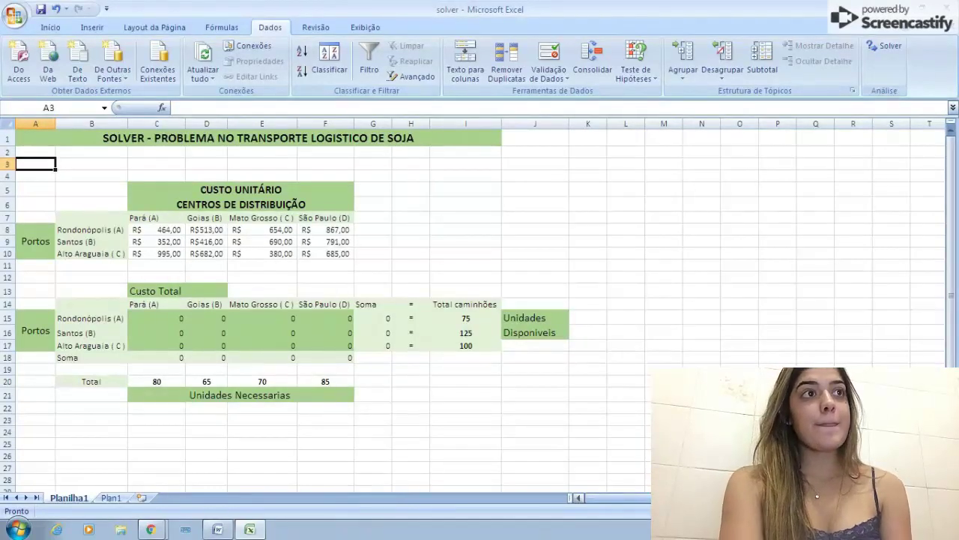
Step: Make sure the Solver add-in is enabled among the available Excel add-ins and apply the selection
{"action": "left_click", "coordinate": [15, 14]}
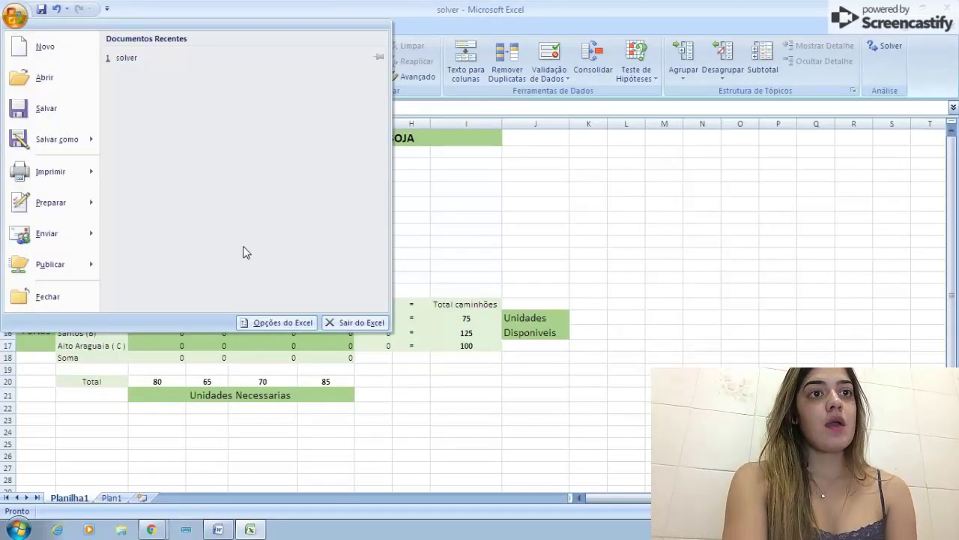
{"action": "left_click", "coordinate": [285, 323]}
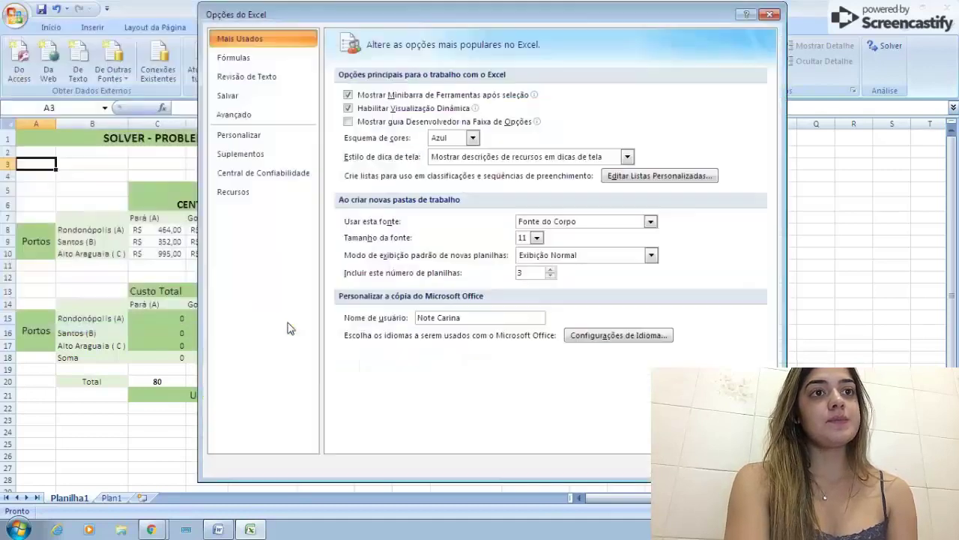
{"action": "left_click", "coordinate": [273, 161]}
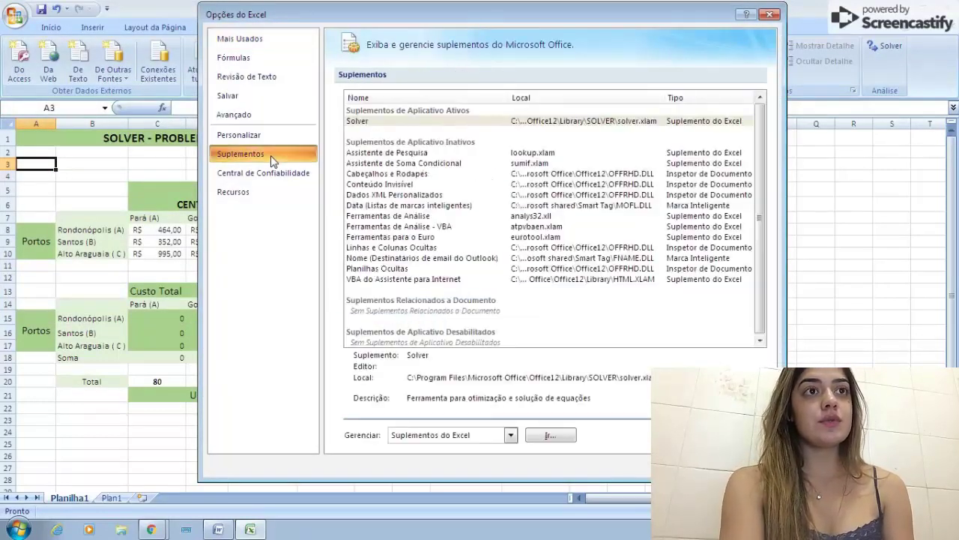
{"action": "left_click", "coordinate": [411, 122]}
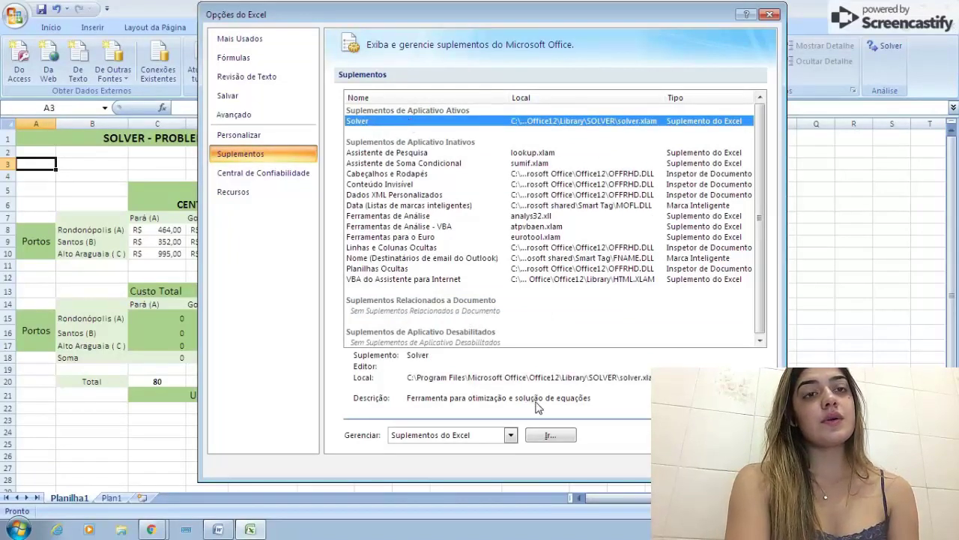
{"action": "left_click", "coordinate": [550, 436]}
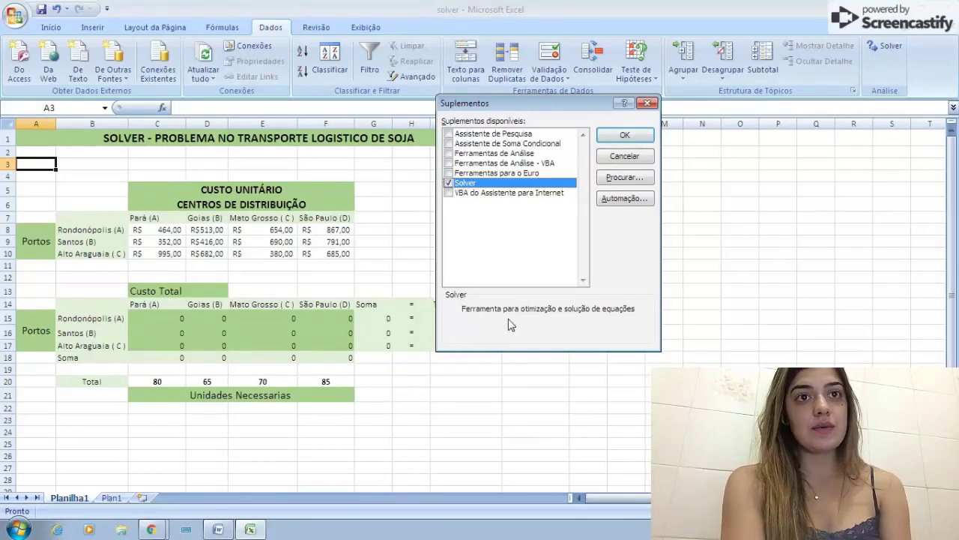
{"action": "left_click", "coordinate": [624, 136]}
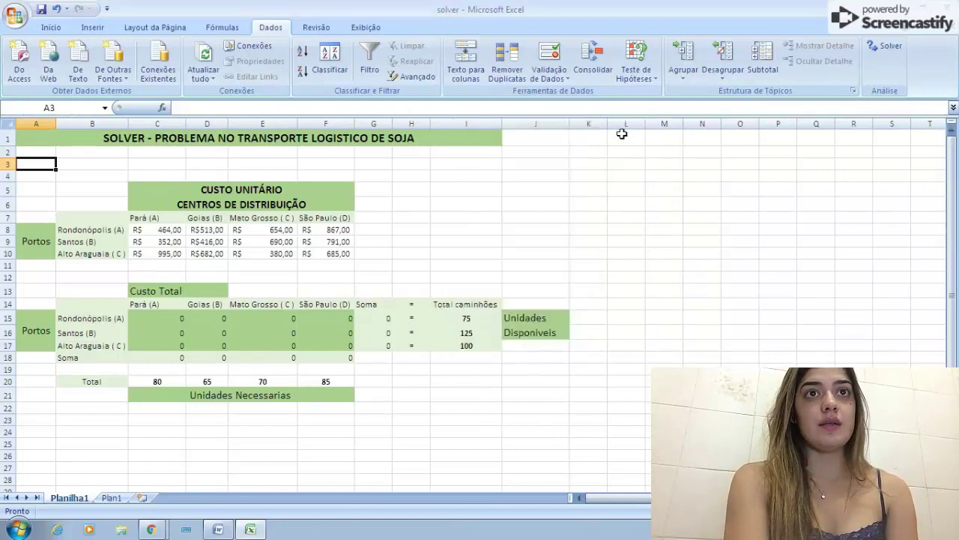
{"action": "left_click", "coordinate": [886, 46]}
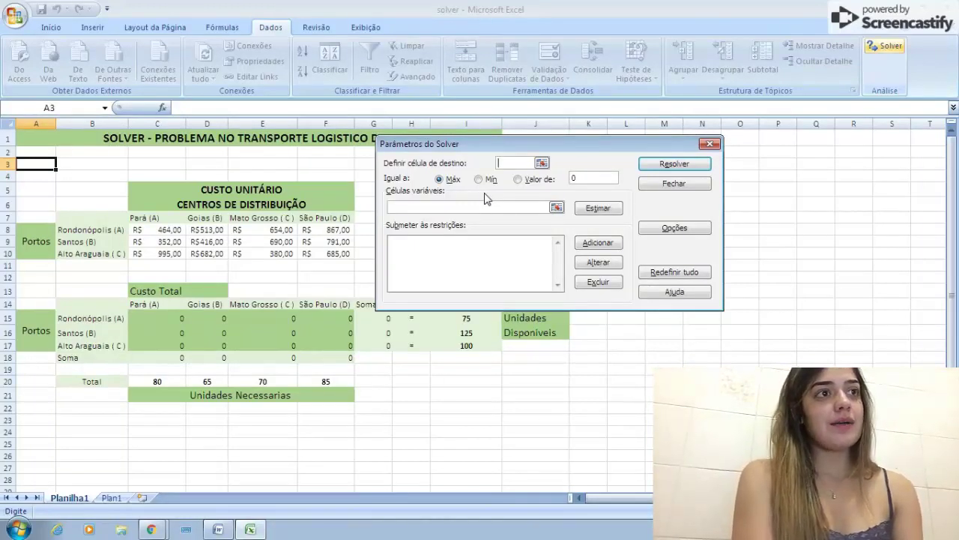
{"action": "key", "text": "Escape"}
{"action": "left_click", "coordinate": [47, 155]}
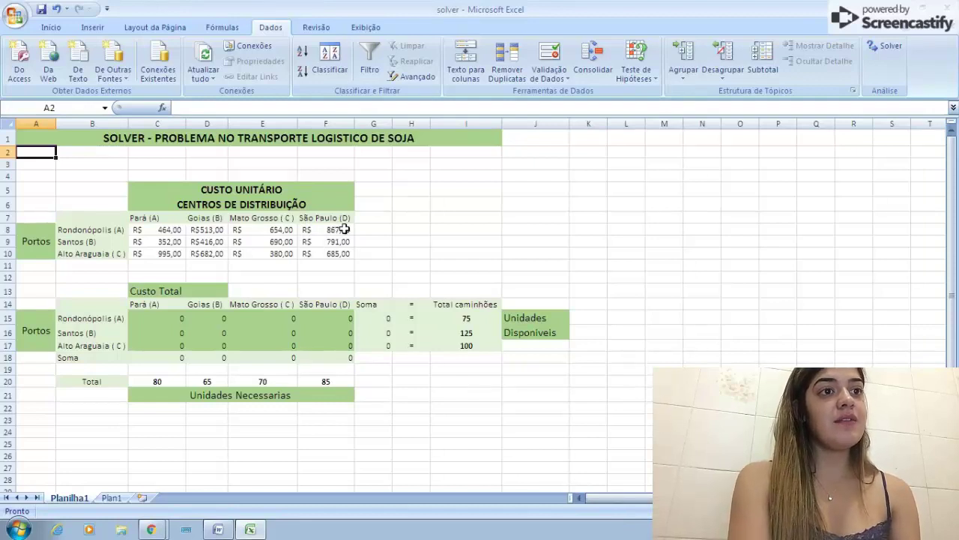
Step: Examine the required units per distribution centre in row 20 and the available truck totals in I15:I17
{"action": "left_click_drag", "start_coordinate": [153, 382], "coordinate": [325, 384]}
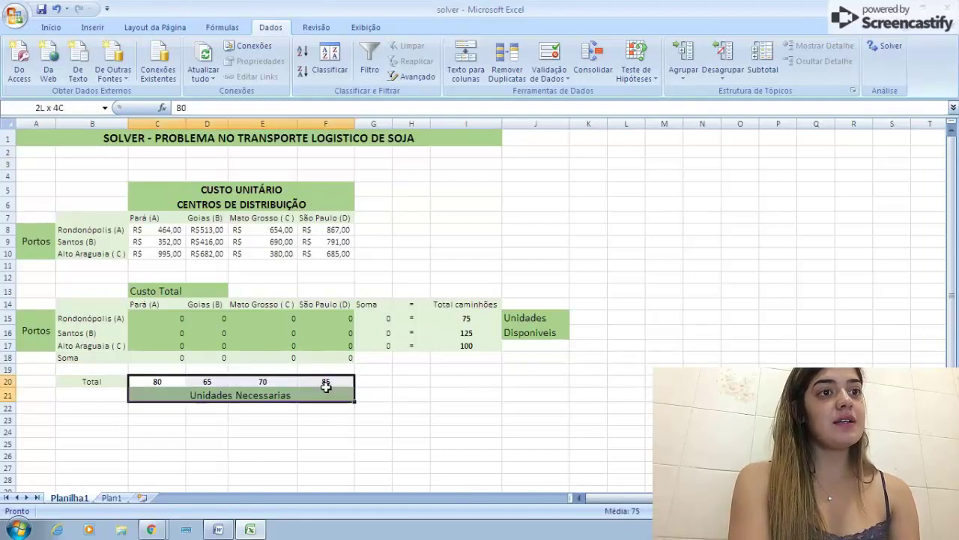
{"action": "left_click", "coordinate": [168, 383]}
{"action": "left_click", "coordinate": [209, 382]}
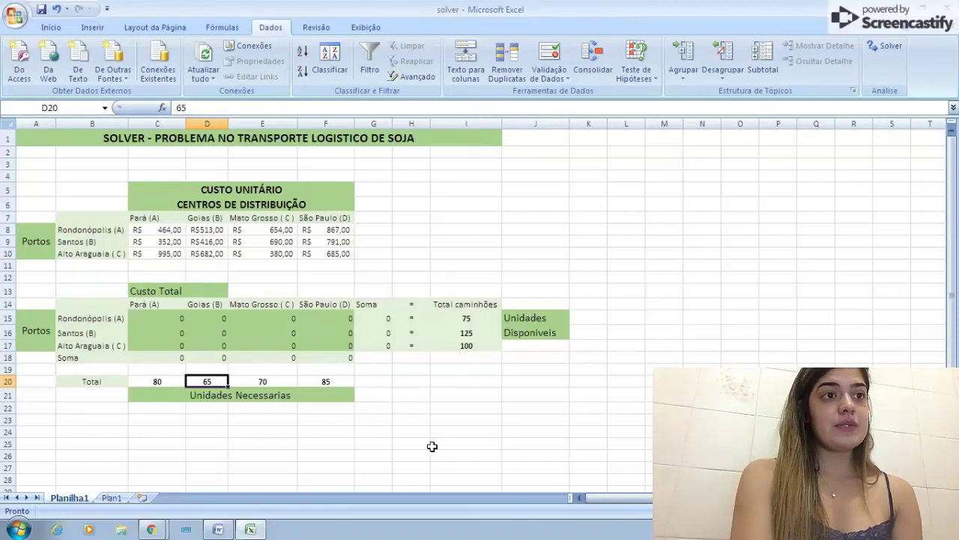
{"action": "left_click", "coordinate": [463, 317]}
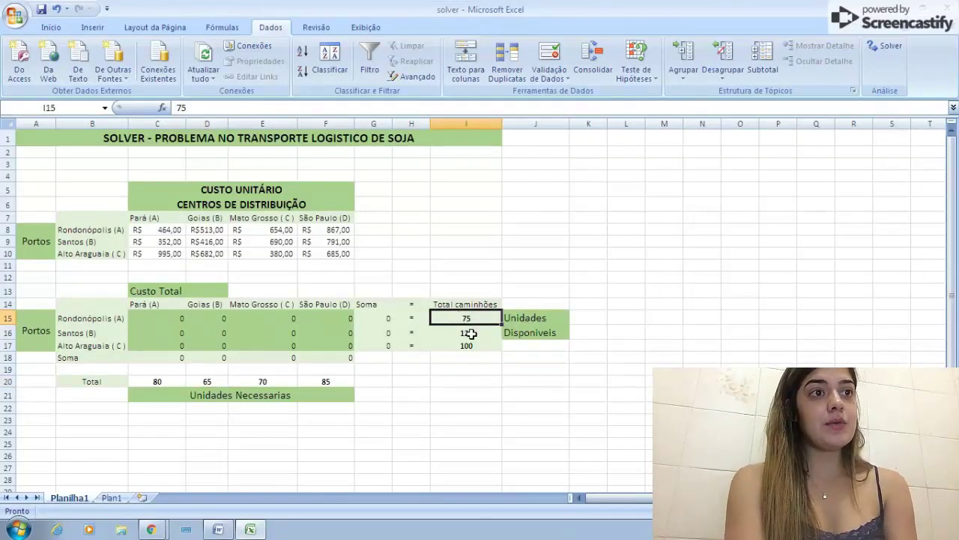
{"action": "left_click", "coordinate": [468, 332]}
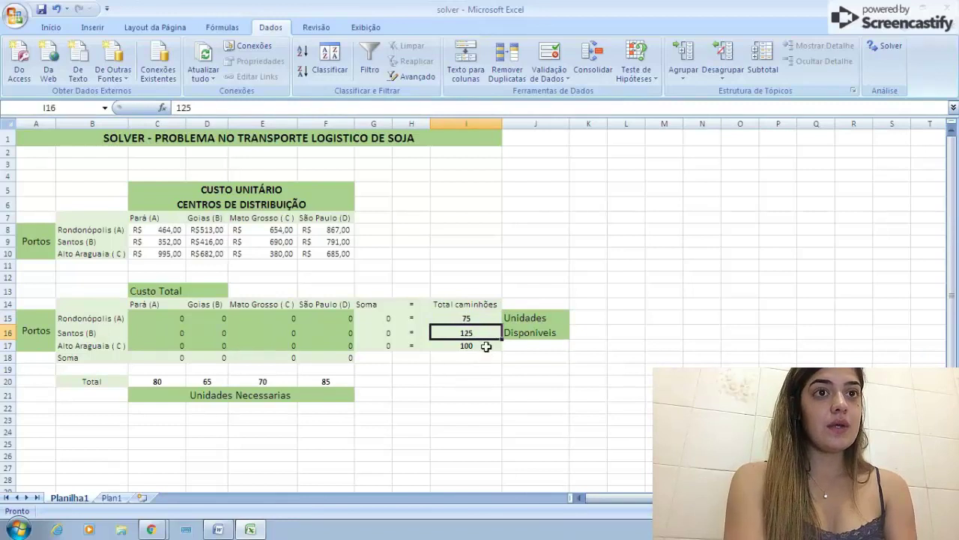
{"action": "left_click", "coordinate": [480, 345]}
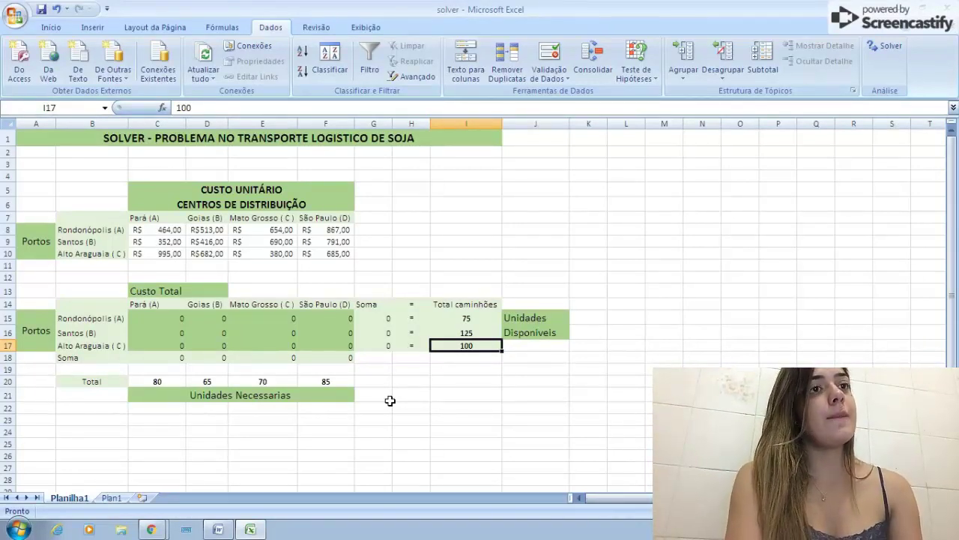
Step: Enter a SOMARPRODUTO formula for Custo Total in D13, multiplying the unit costs C8:F10 by the quantities C15:F17
{"action": "left_click", "coordinate": [201, 291]}
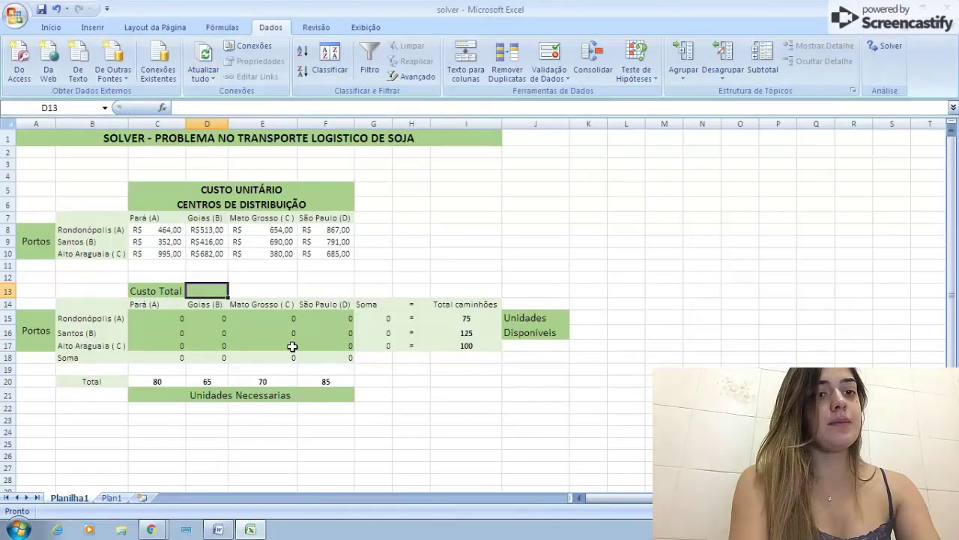
{"action": "type", "text": "=somarp"}
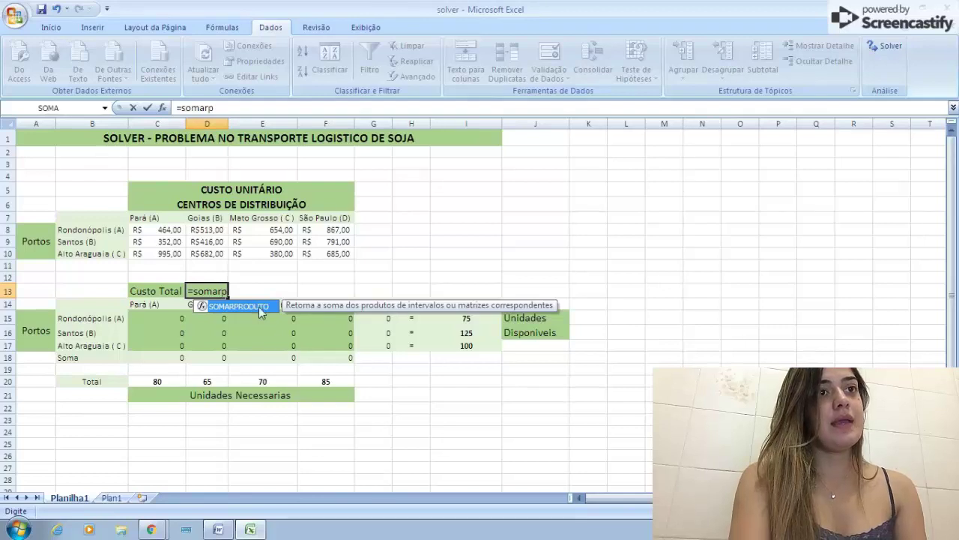
{"action": "double_click", "coordinate": [259, 306]}
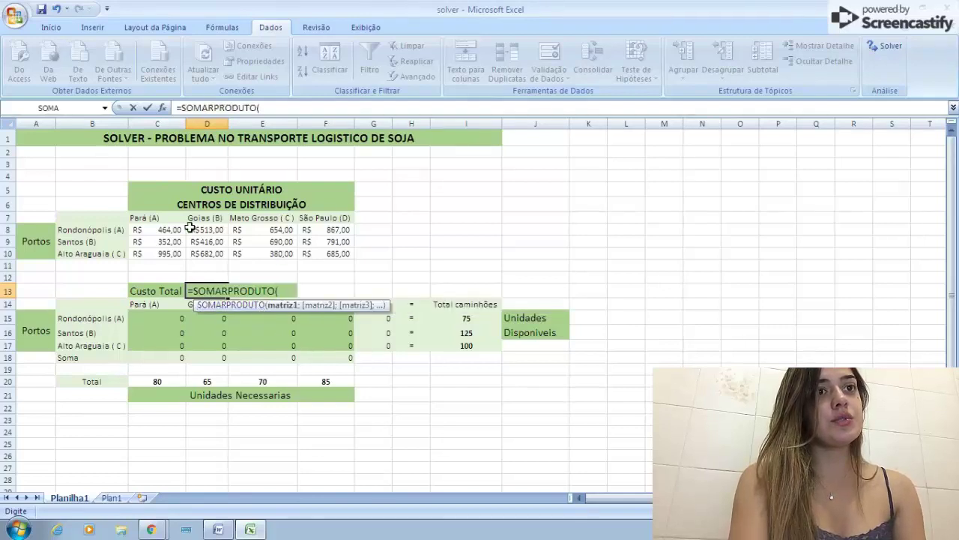
{"action": "left_click_drag", "start_coordinate": [160, 231], "coordinate": [315, 252]}
{"action": "type", "text": ";"}
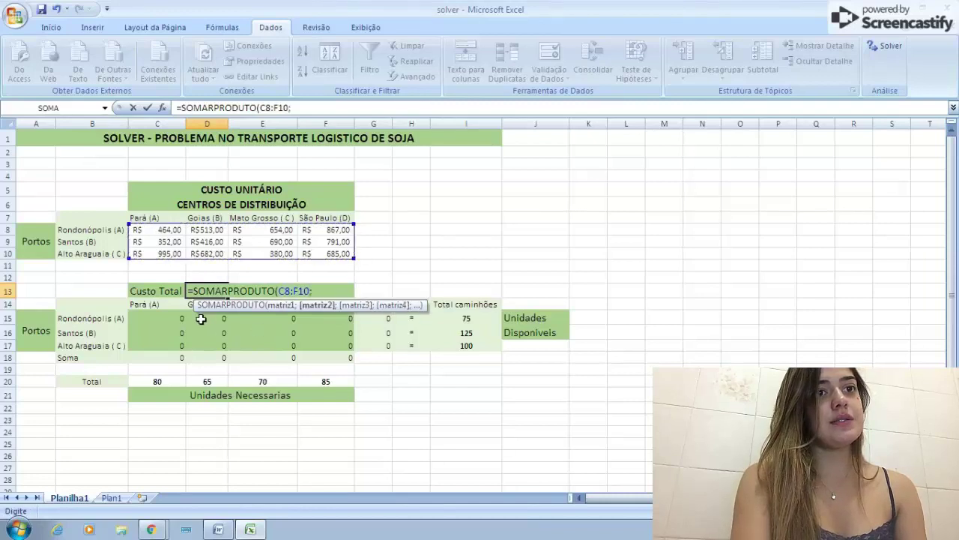
{"action": "left_click_drag", "start_coordinate": [178, 320], "coordinate": [352, 346]}
{"action": "type", "text": ")"}
{"action": "key", "text": "Return"}
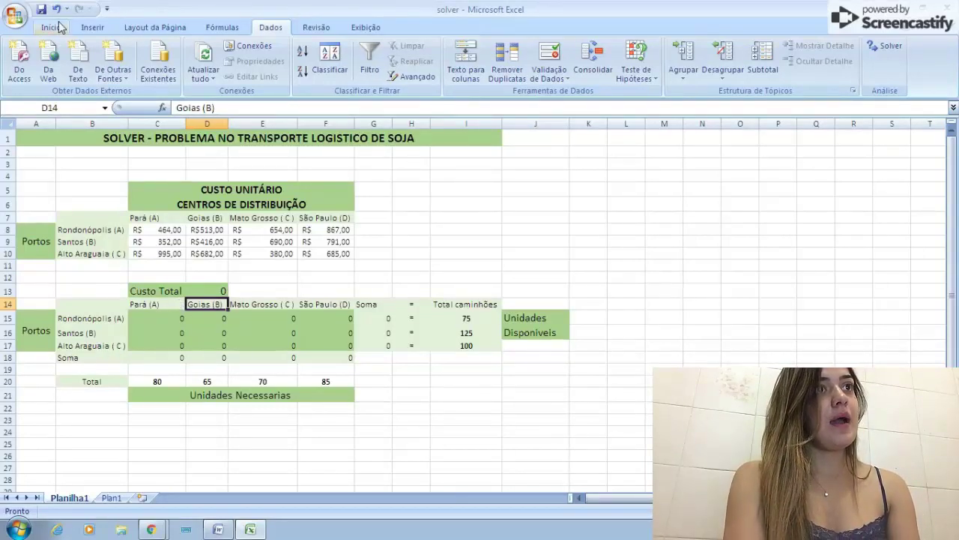
Step: Sum the Pará and Goias quantities in the Soma row, using C15:C17 in C18 and D15:D17 in D18
{"action": "left_click", "coordinate": [225, 27]}
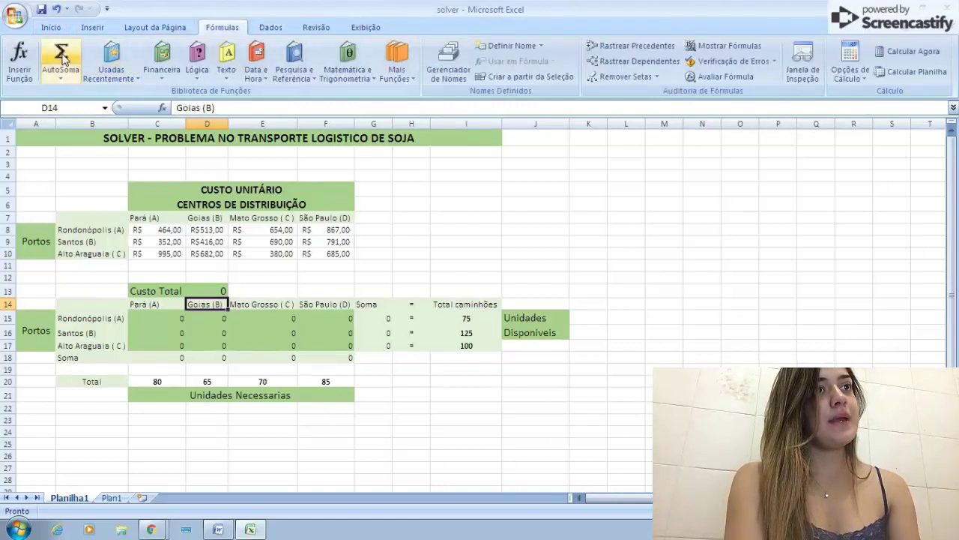
{"action": "left_click", "coordinate": [144, 357]}
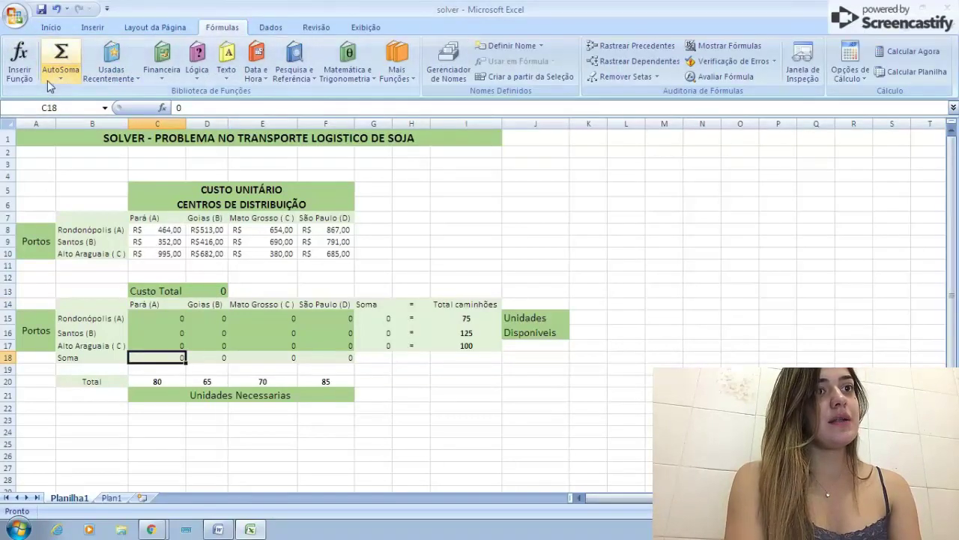
{"action": "left_click", "coordinate": [61, 54]}
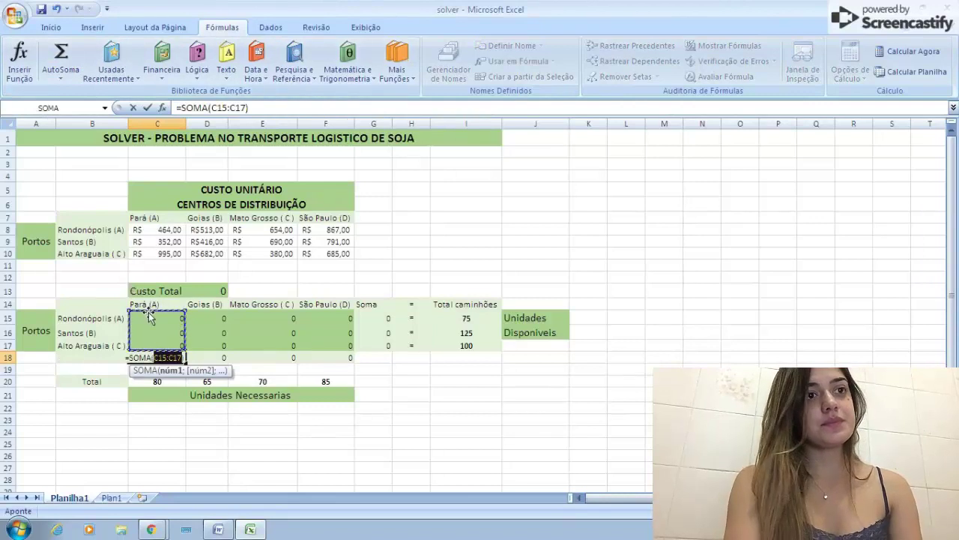
{"action": "key", "text": "Return"}
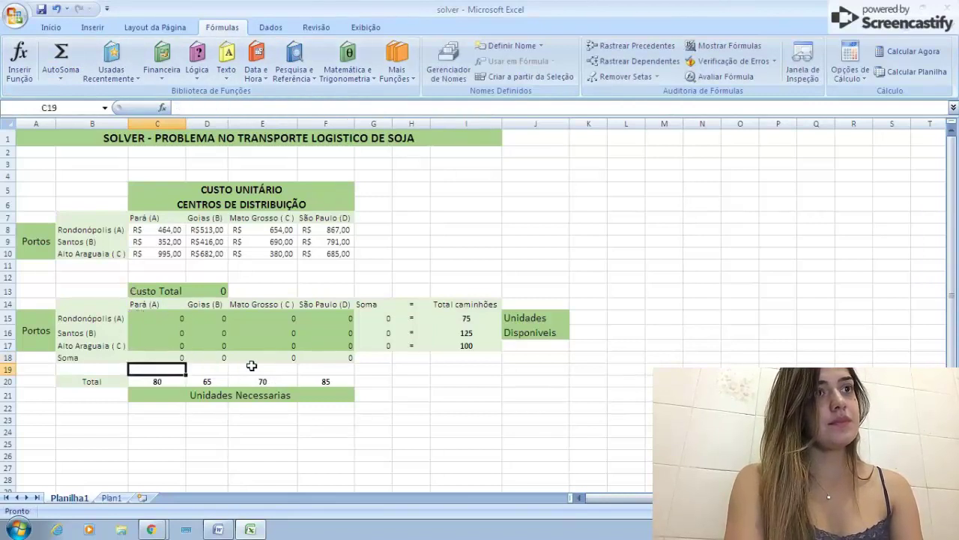
{"action": "left_click", "coordinate": [210, 358]}
{"action": "left_click", "coordinate": [68, 73]}
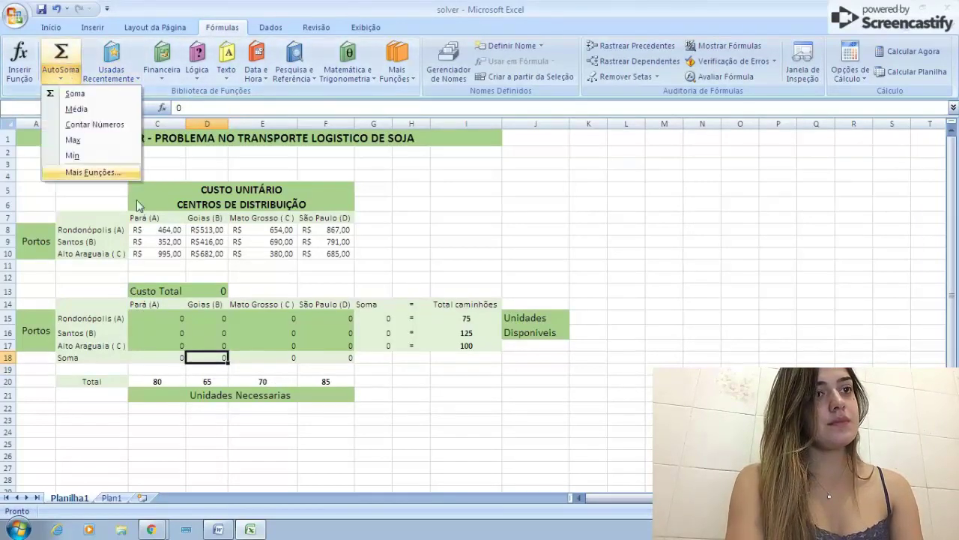
{"action": "left_click", "coordinate": [65, 58]}
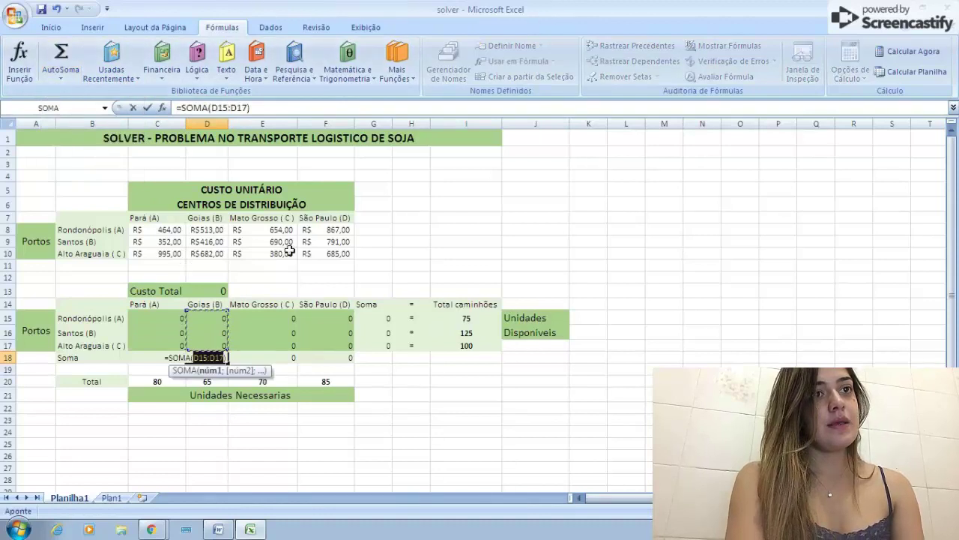
{"action": "key", "text": "Return"}
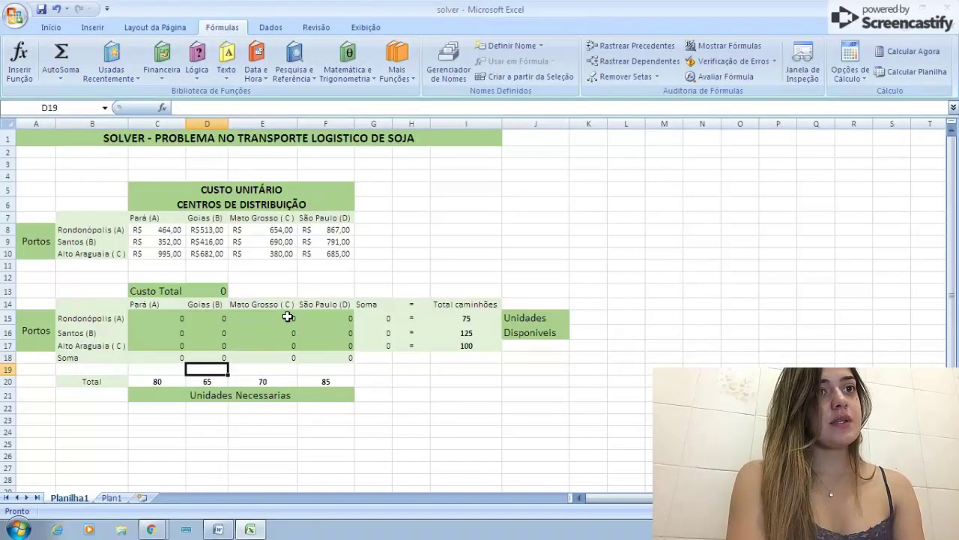
Step: Sum the Mato Grosso and São Paulo quantities over rows 15 to 17 in Soma row cells E18 and F18
{"action": "left_click", "coordinate": [278, 357]}
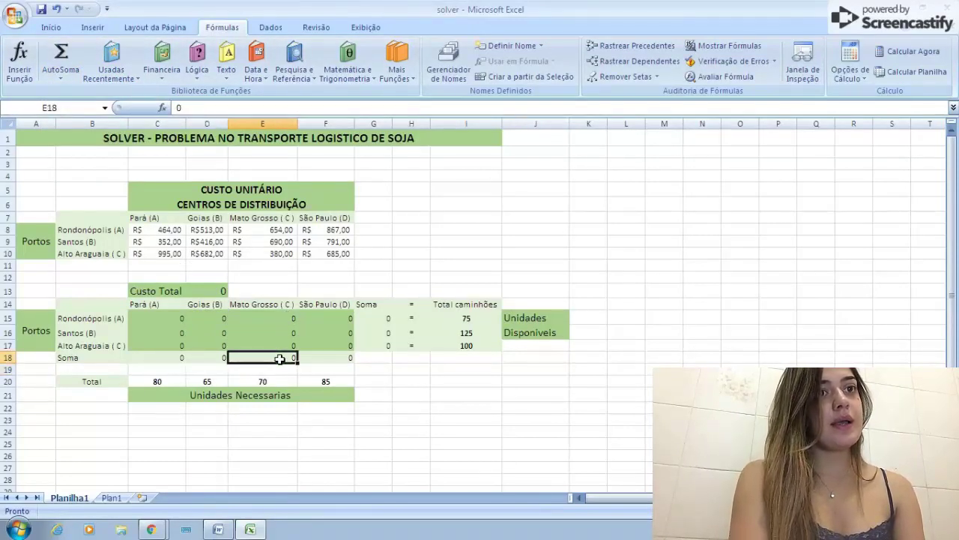
{"action": "left_click", "coordinate": [62, 60]}
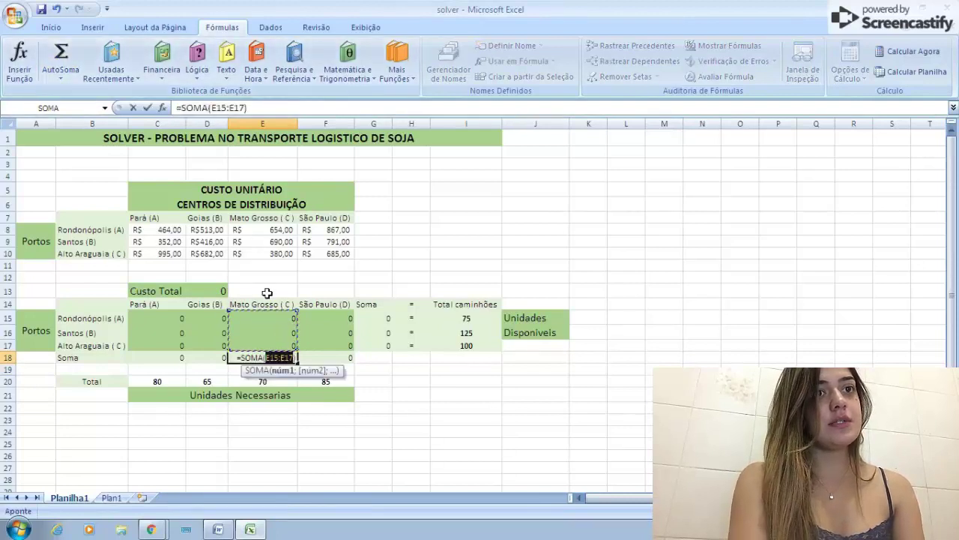
{"action": "key", "text": "Return"}
{"action": "left_click", "coordinate": [336, 359]}
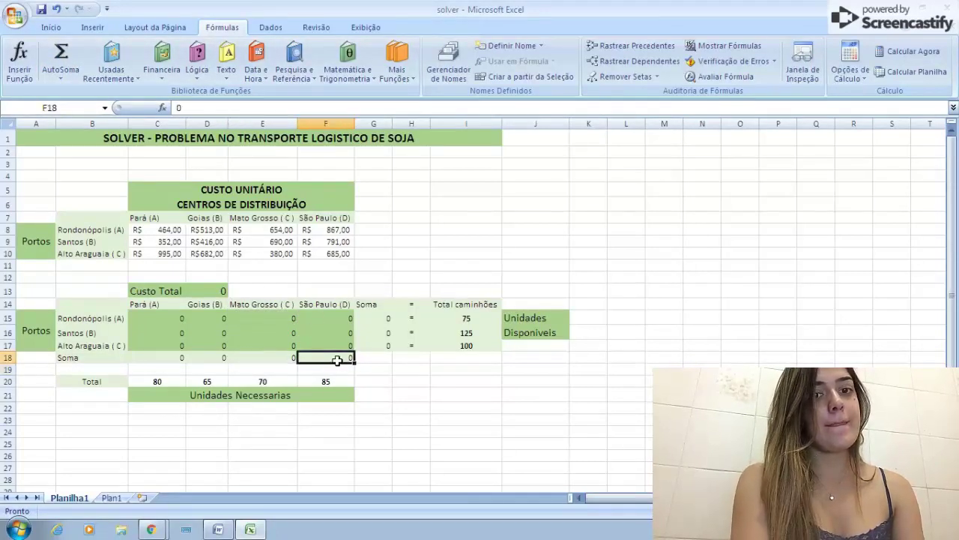
{"action": "left_click", "coordinate": [61, 60]}
{"action": "key", "text": "Return"}
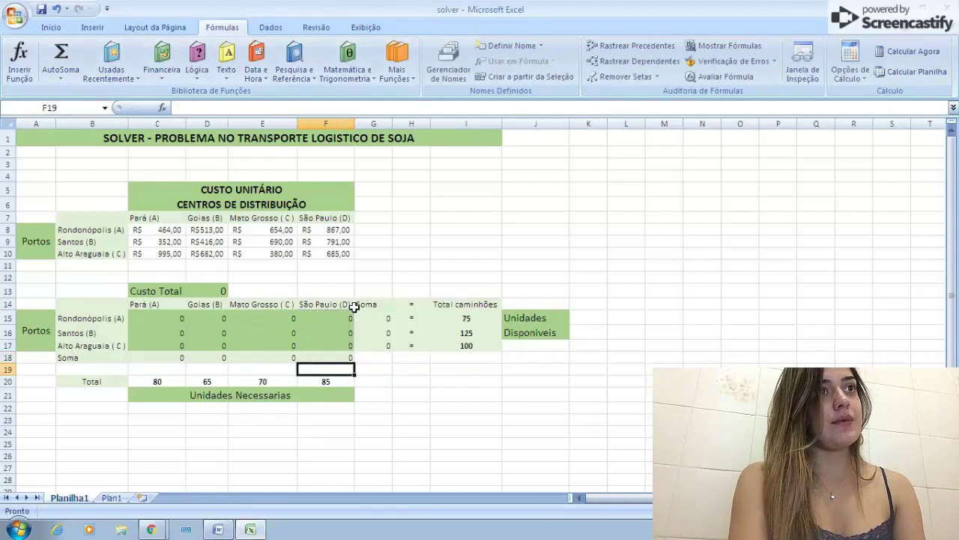
Step: Fill the Soma column G15:G17 with sums of each port's quantities, using C17:F17 as the range for Alto Araguaia
{"action": "left_click", "coordinate": [382, 321]}
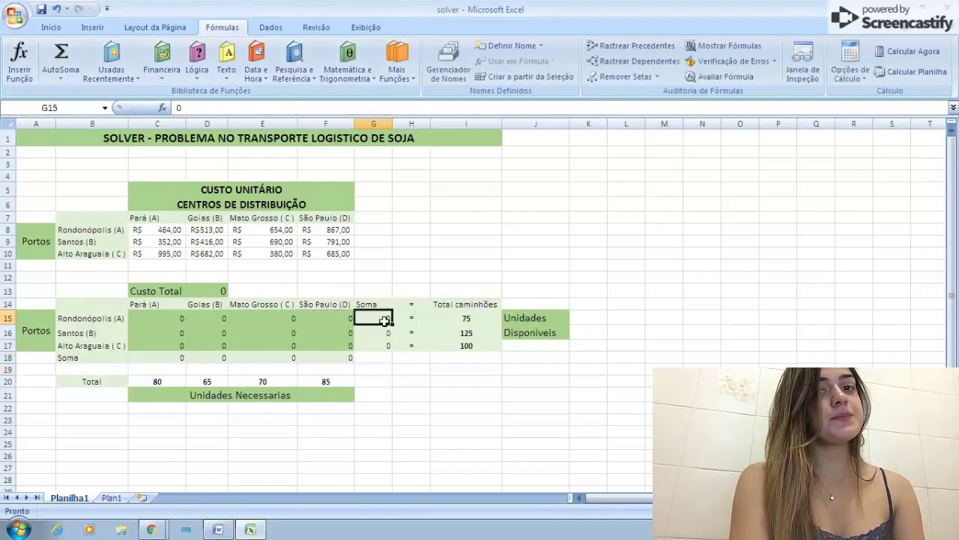
{"action": "left_click", "coordinate": [61, 59]}
{"action": "key", "text": "Return"}
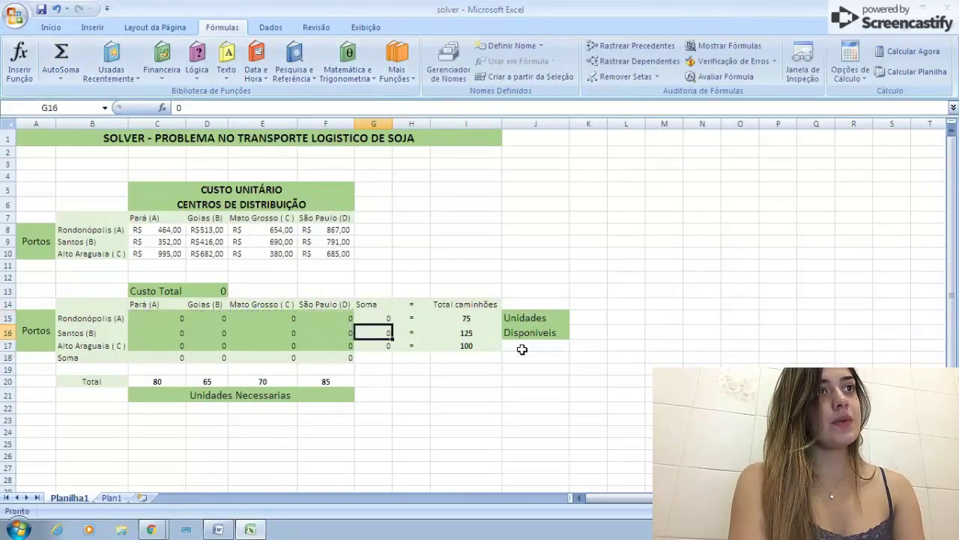
{"action": "left_click", "coordinate": [63, 60]}
{"action": "key", "text": "Return"}
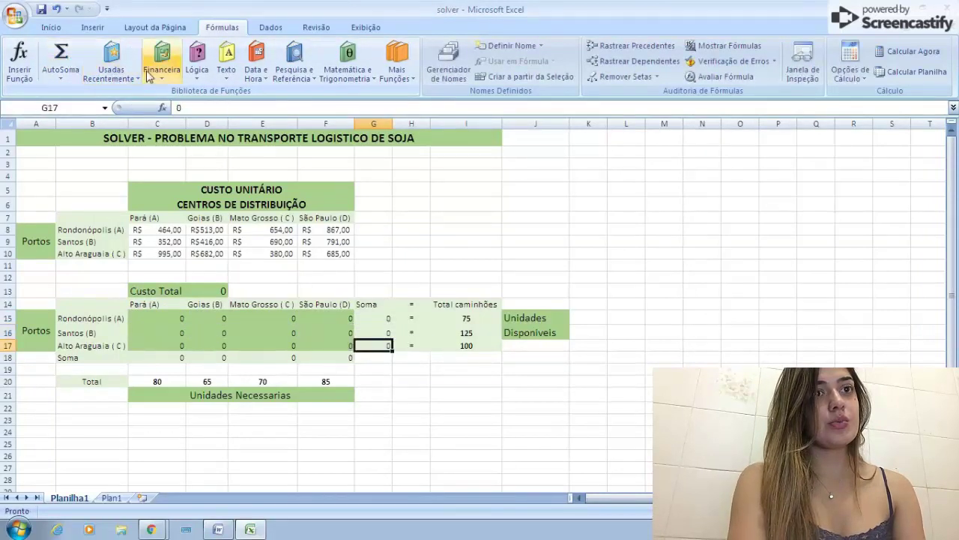
{"action": "left_click", "coordinate": [63, 60]}
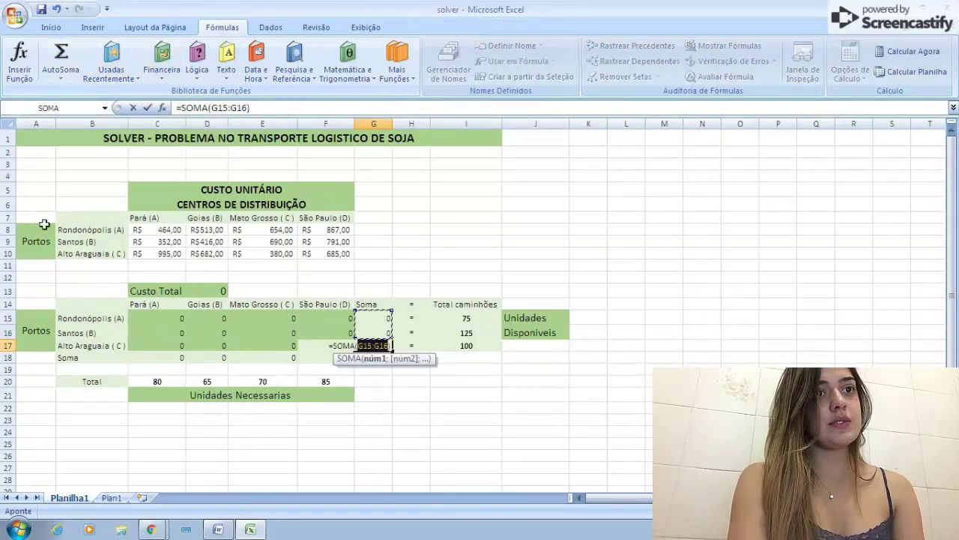
{"action": "left_click_drag", "start_coordinate": [157, 344], "coordinate": [319, 345]}
{"action": "key", "text": "Return"}
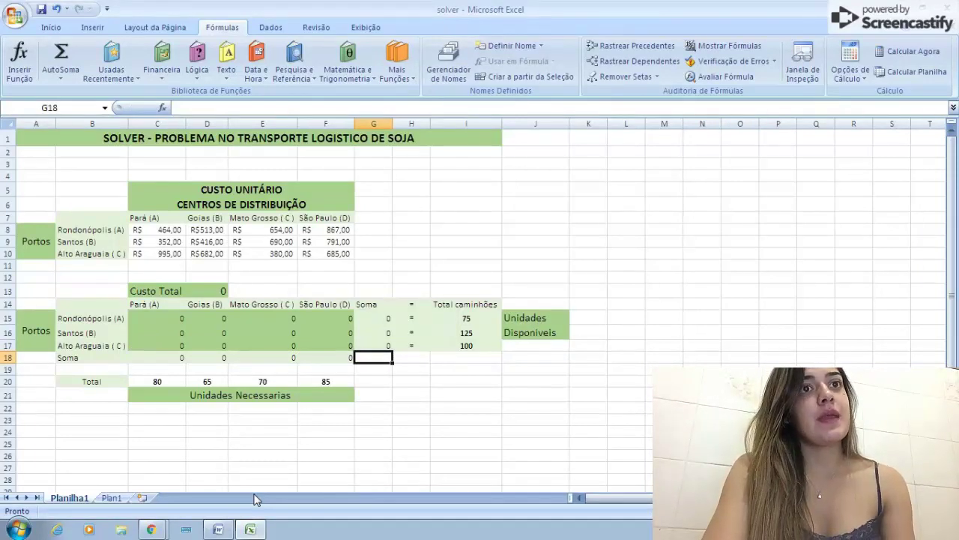
Step: Set up Solver to minimise the Custo Total target cell D13 by changing the quantity cells C15:F17
{"action": "left_click", "coordinate": [271, 27]}
{"action": "left_click", "coordinate": [885, 46]}
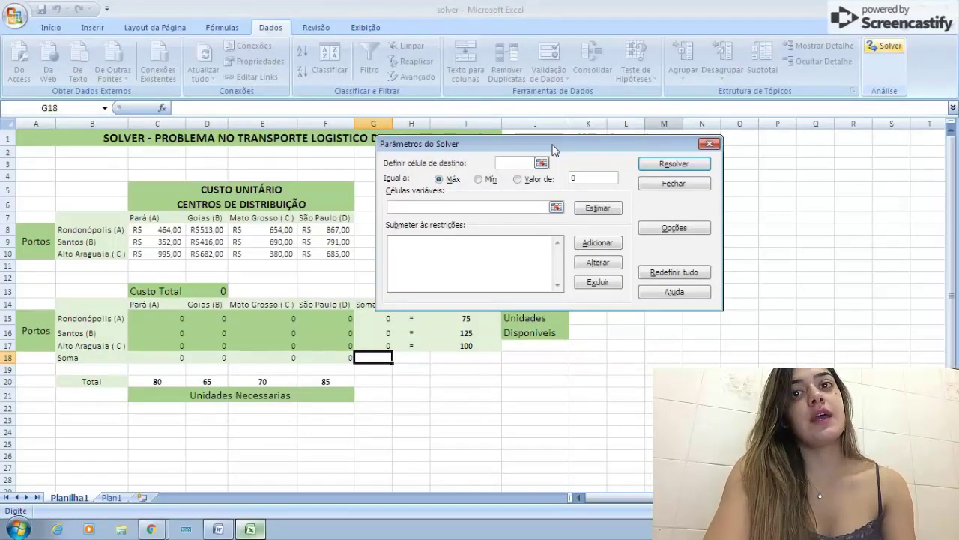
{"action": "left_click_drag", "start_coordinate": [556, 148], "coordinate": [586, 116]}
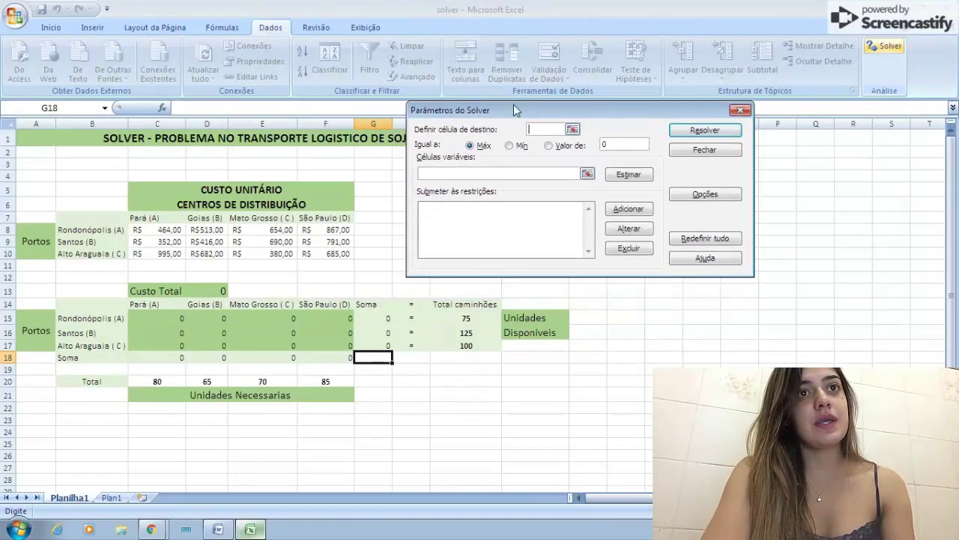
{"action": "left_click", "coordinate": [572, 130]}
{"action": "left_click", "coordinate": [215, 290]}
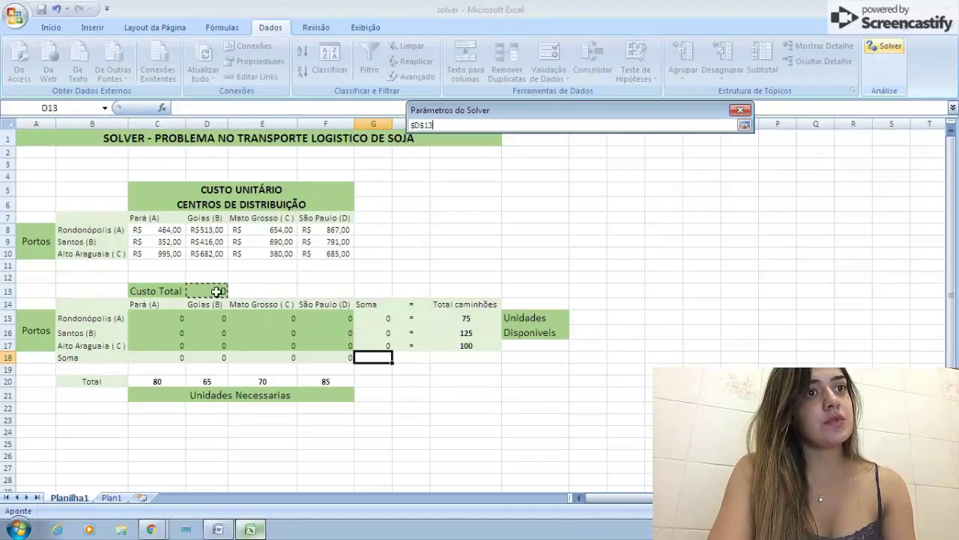
{"action": "key", "text": "Return"}
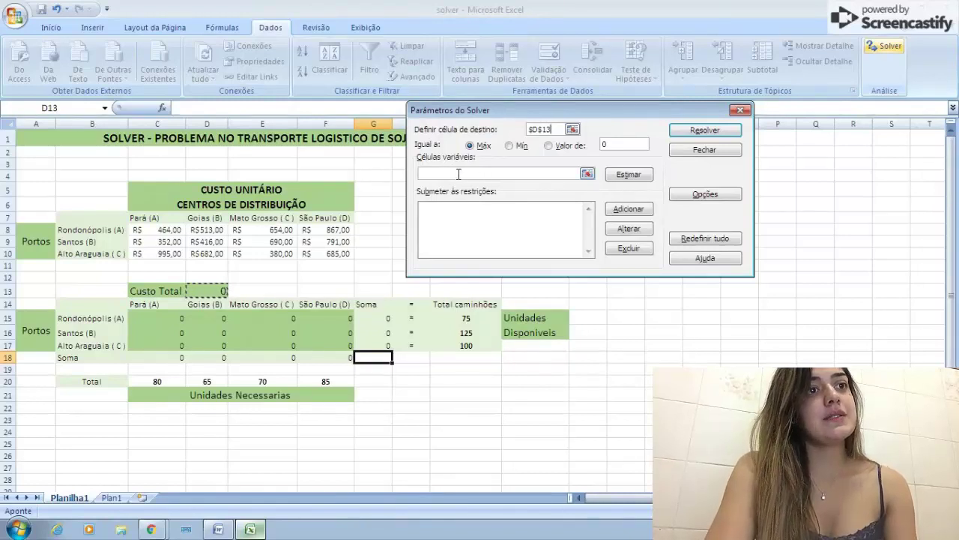
{"action": "left_click", "coordinate": [511, 146]}
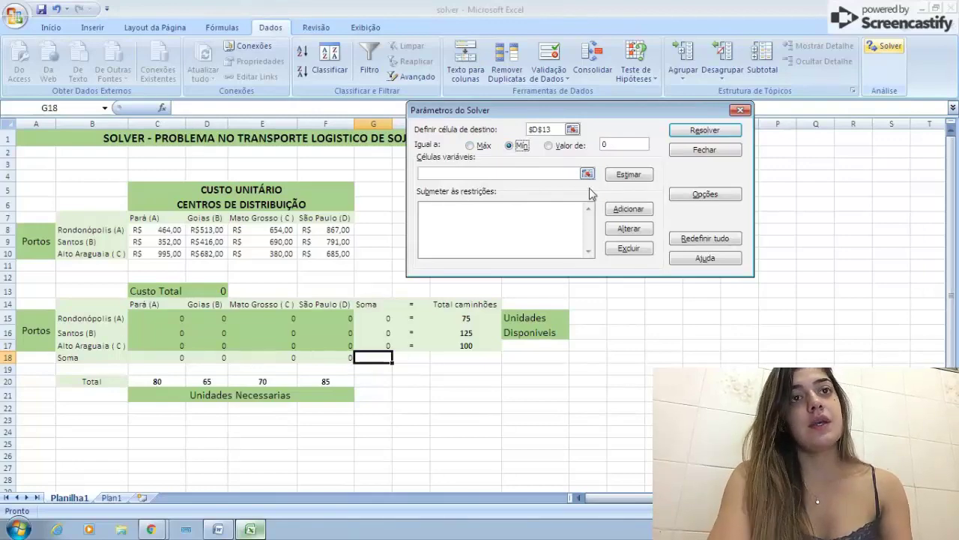
{"action": "left_click_drag", "start_coordinate": [150, 229], "coordinate": [319, 255]}
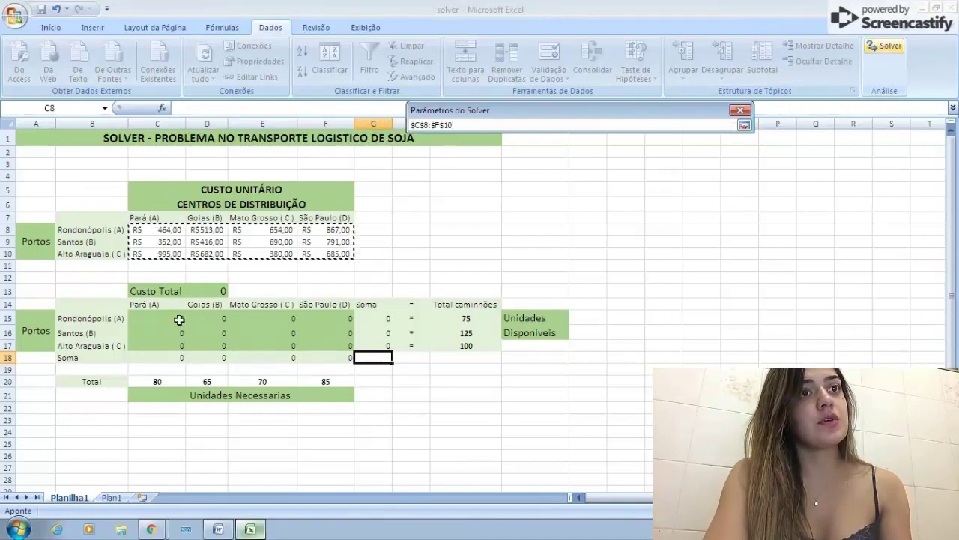
{"action": "left_click_drag", "start_coordinate": [167, 317], "coordinate": [334, 343]}
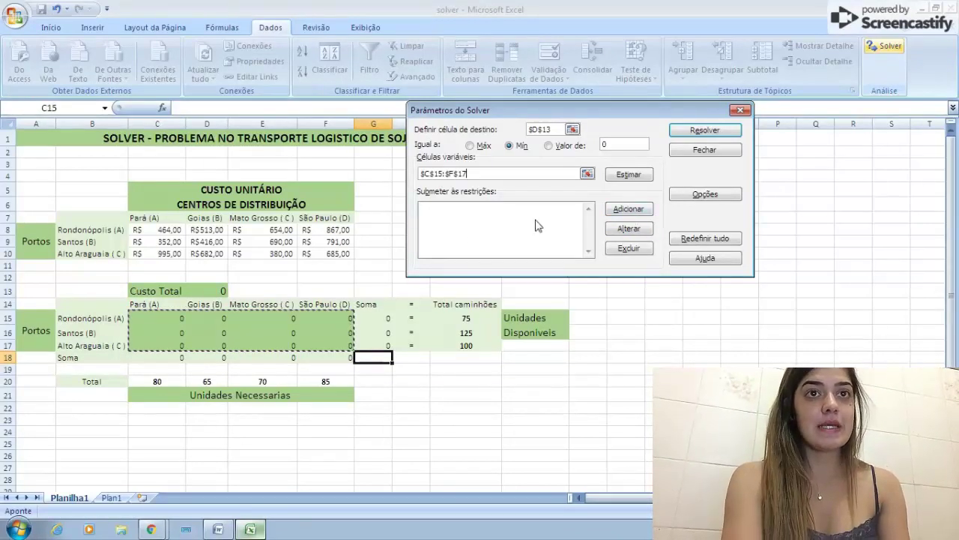
Step: Add a Solver constraint requiring the quantities C15:F17 to be >= 0
{"action": "left_click", "coordinate": [622, 210]}
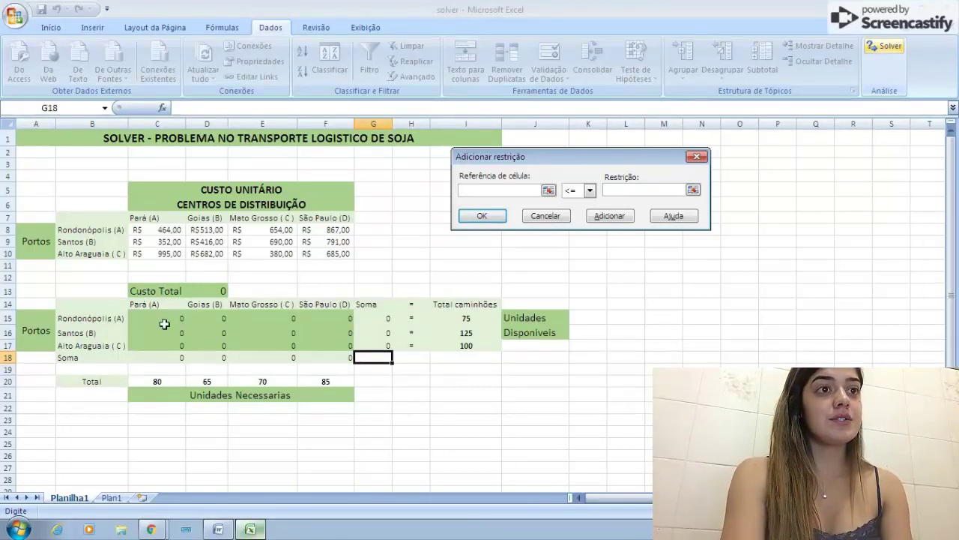
{"action": "left_click_drag", "start_coordinate": [161, 318], "coordinate": [343, 343]}
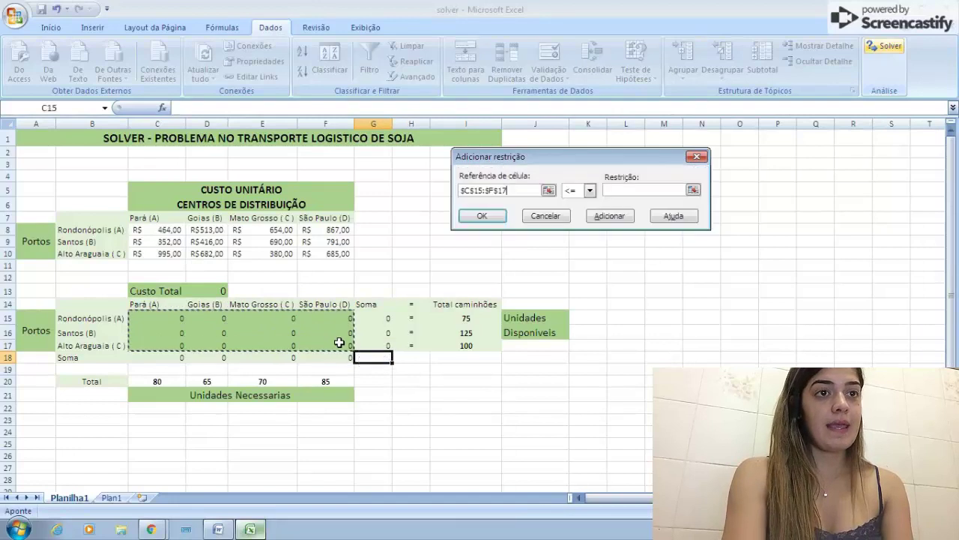
{"action": "left_click", "coordinate": [590, 191]}
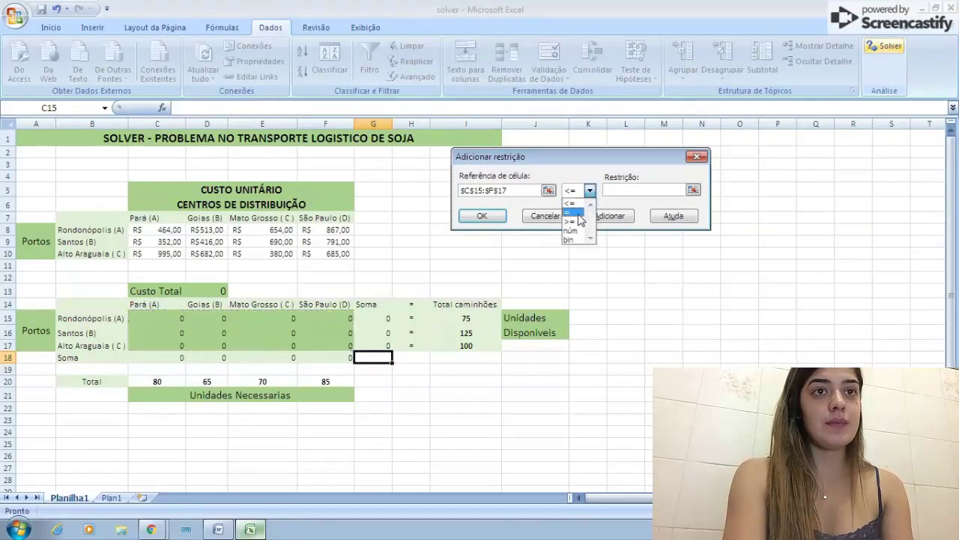
{"action": "left_click", "coordinate": [578, 221]}
{"action": "left_click", "coordinate": [625, 190]}
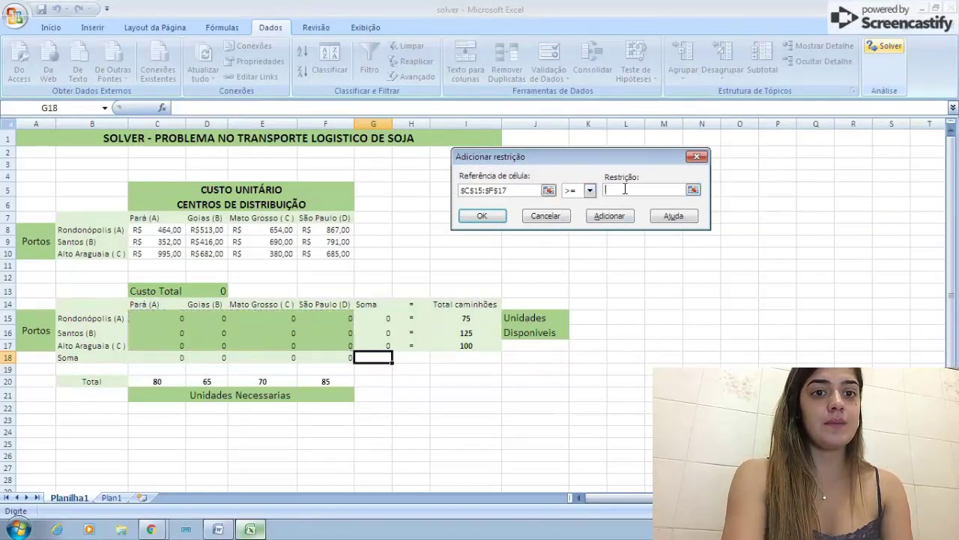
{"action": "left_click", "coordinate": [499, 217]}
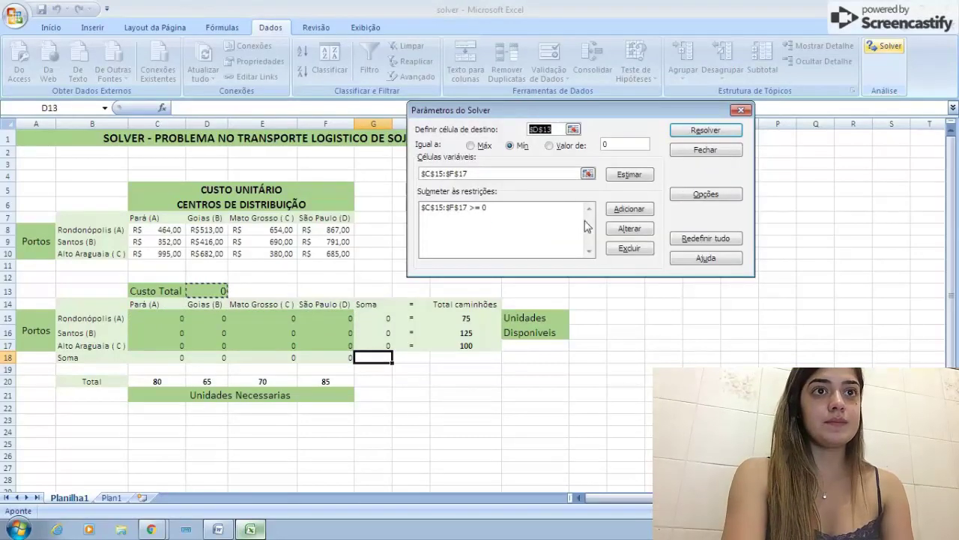
Step: Add a Solver constraint making the Soma row C18:F18 equal to the required units in C20:F20
{"action": "left_click", "coordinate": [628, 210]}
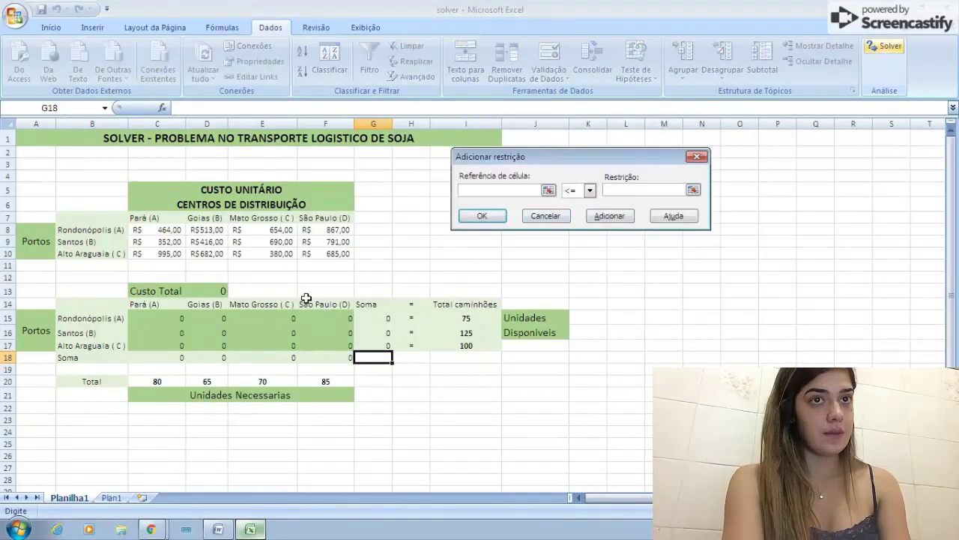
{"action": "left_click_drag", "start_coordinate": [154, 356], "coordinate": [341, 353]}
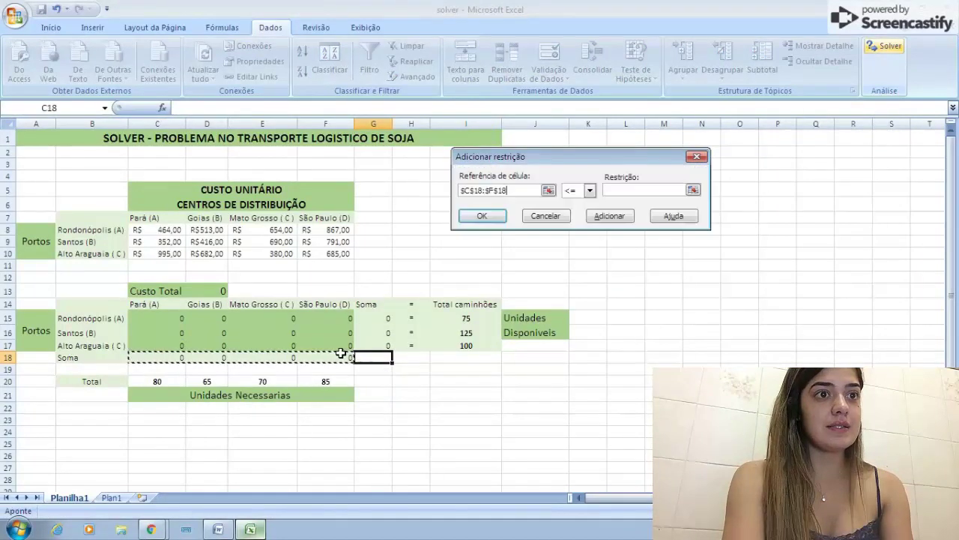
{"action": "left_click", "coordinate": [590, 190]}
{"action": "left_click", "coordinate": [572, 214]}
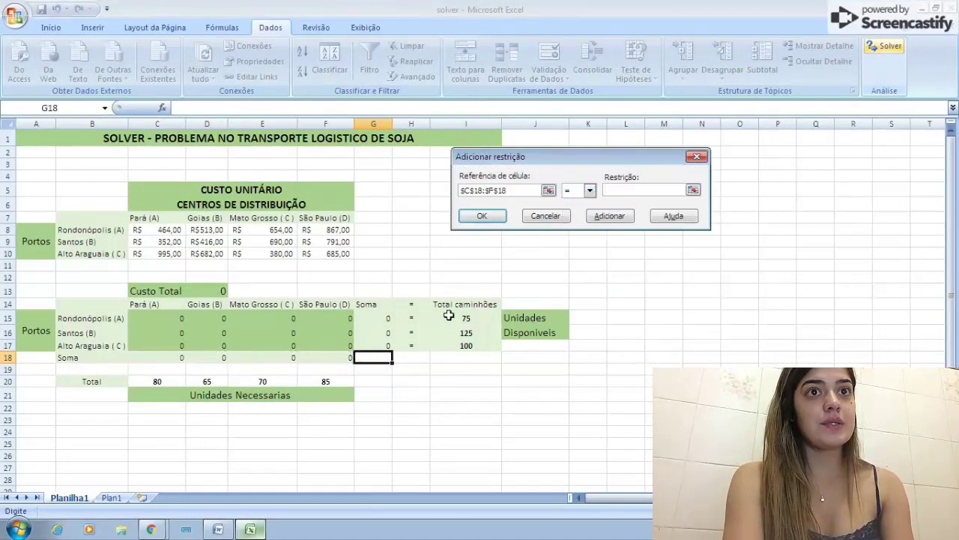
{"action": "left_click_drag", "start_coordinate": [158, 379], "coordinate": [317, 381]}
{"action": "key", "text": "Return"}
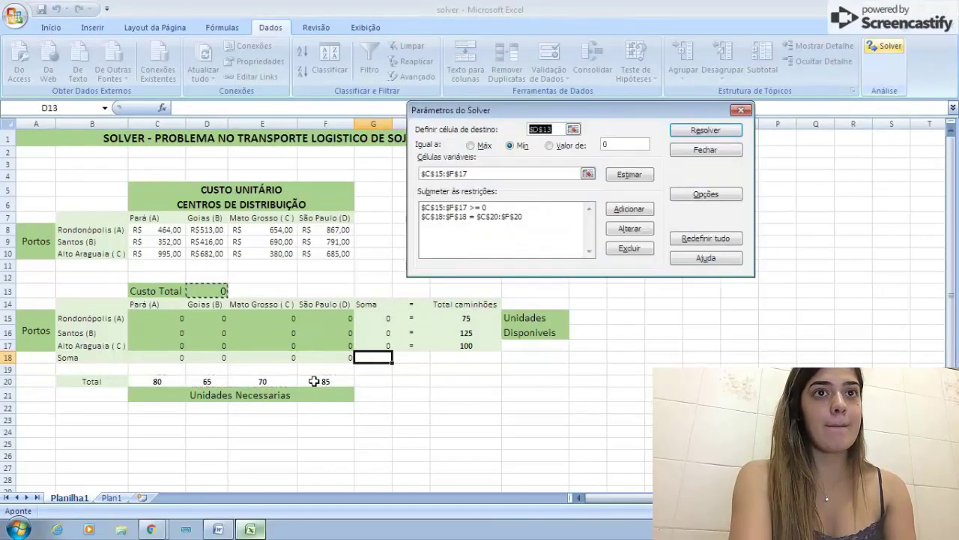
Step: Add a Solver constraint making the Soma column G15:G17 equal to the Total caminhões values in I15:I17
{"action": "left_click", "coordinate": [637, 208]}
{"action": "left_click_drag", "start_coordinate": [382, 315], "coordinate": [381, 345]}
{"action": "left_click", "coordinate": [590, 190]}
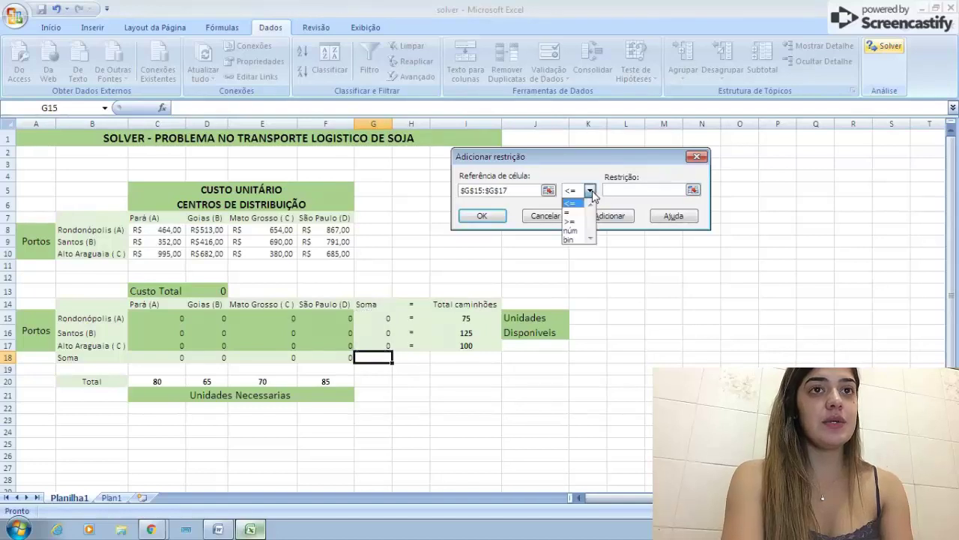
{"action": "left_click", "coordinate": [575, 209]}
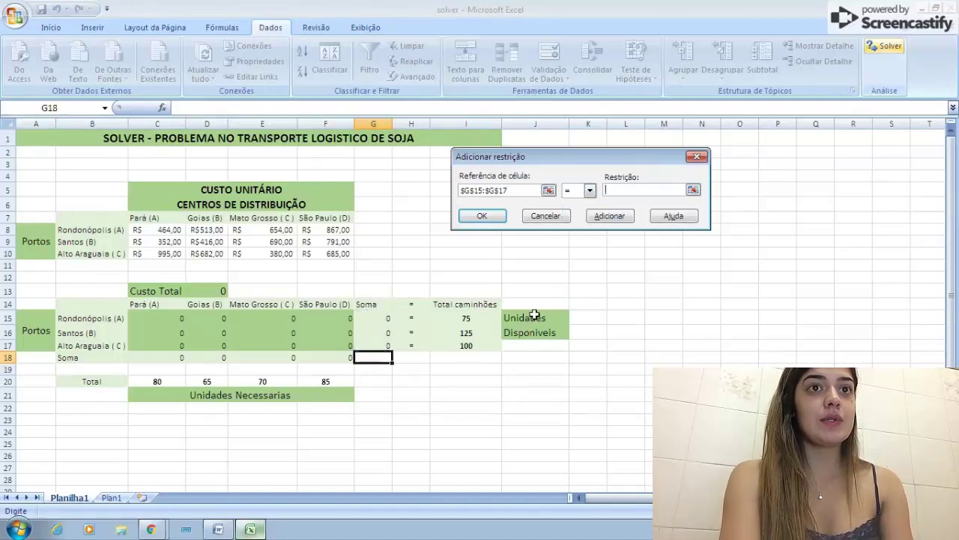
{"action": "left_click_drag", "start_coordinate": [470, 314], "coordinate": [477, 340]}
{"action": "key", "text": "Return"}
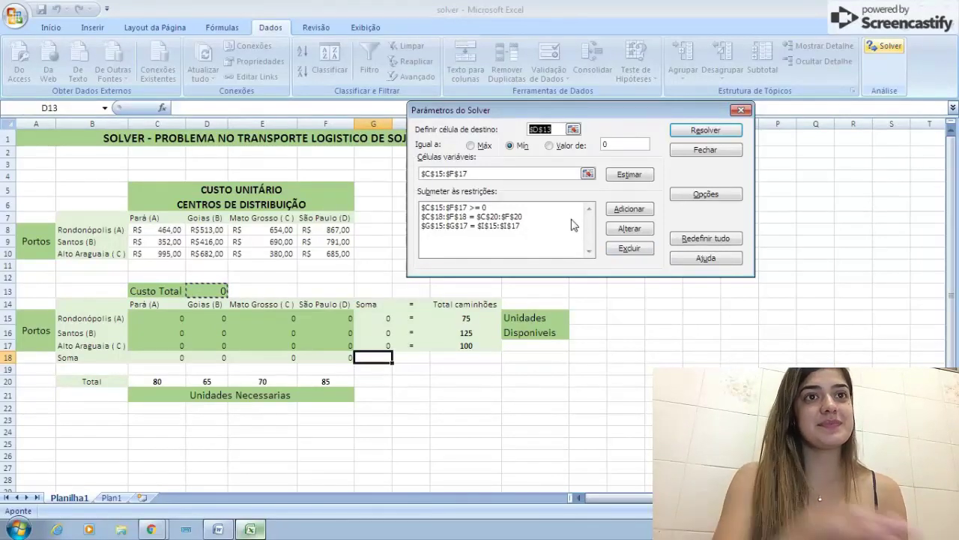
Step: Solve the transport model and keep the Solver solution in the sheet
{"action": "left_click", "coordinate": [702, 130]}
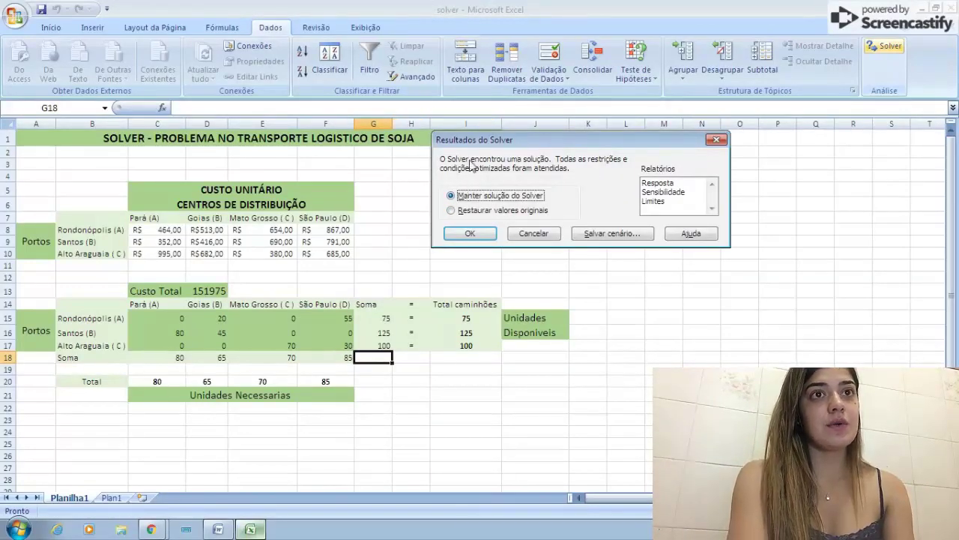
{"action": "left_click", "coordinate": [470, 233]}
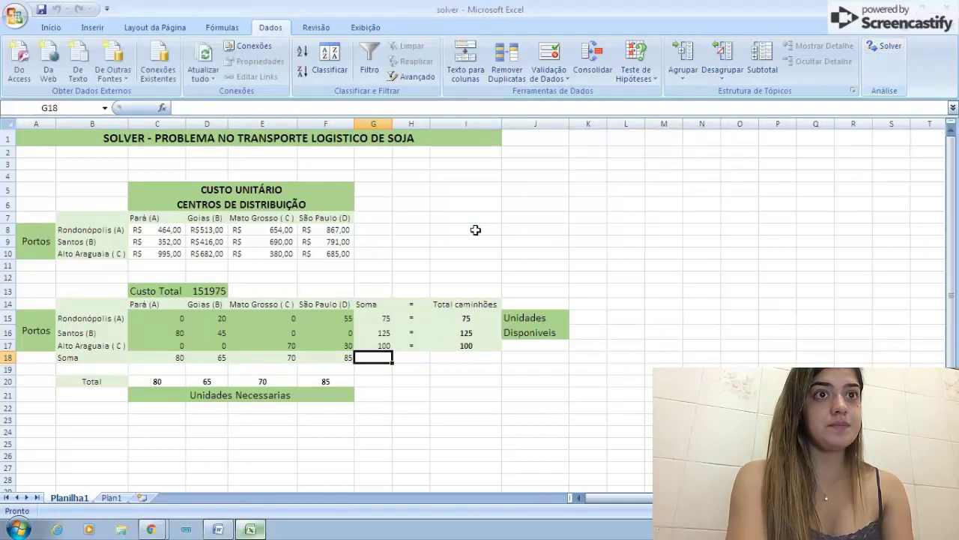